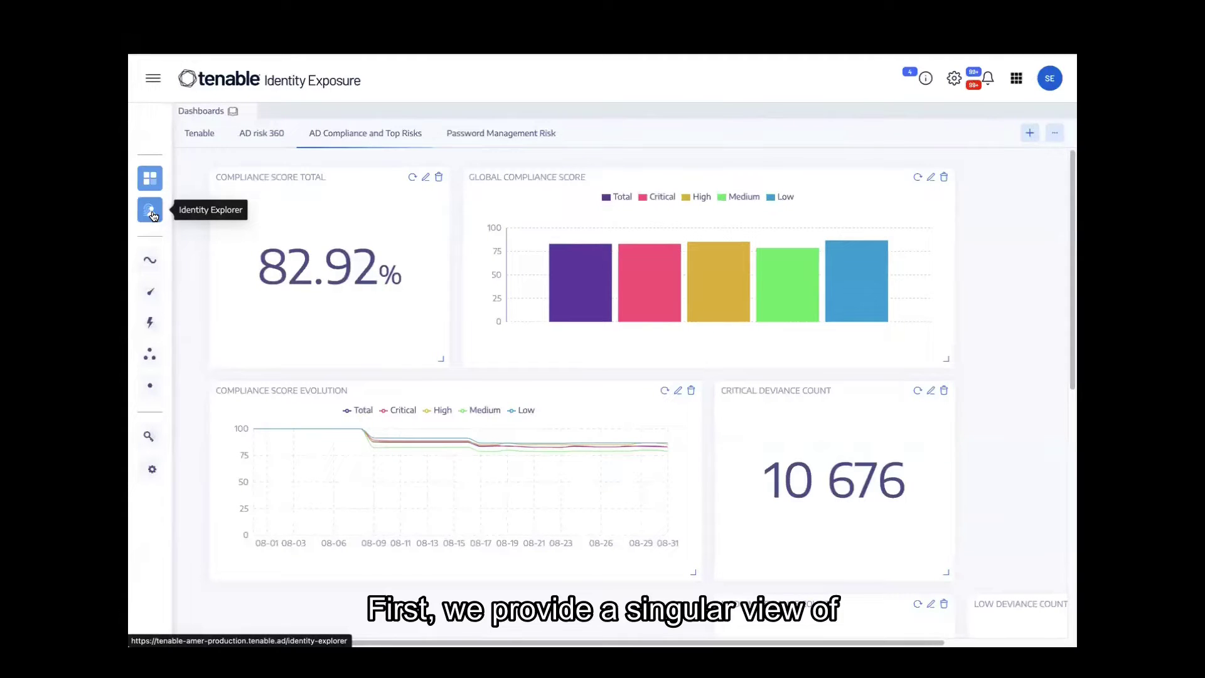
Open the Identity Explorer and briefly highlight the top exposure score of 895
click(153, 212)
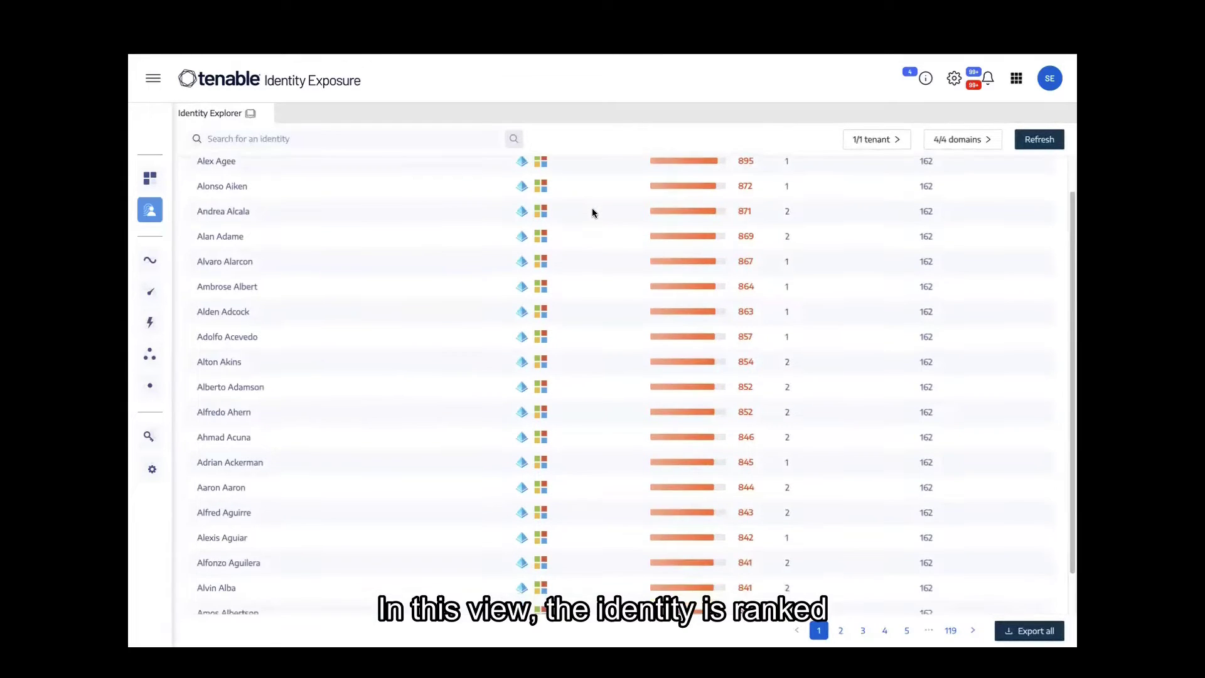
scroll(592, 213, down, 3)
scroll(592, 212, up, 3)
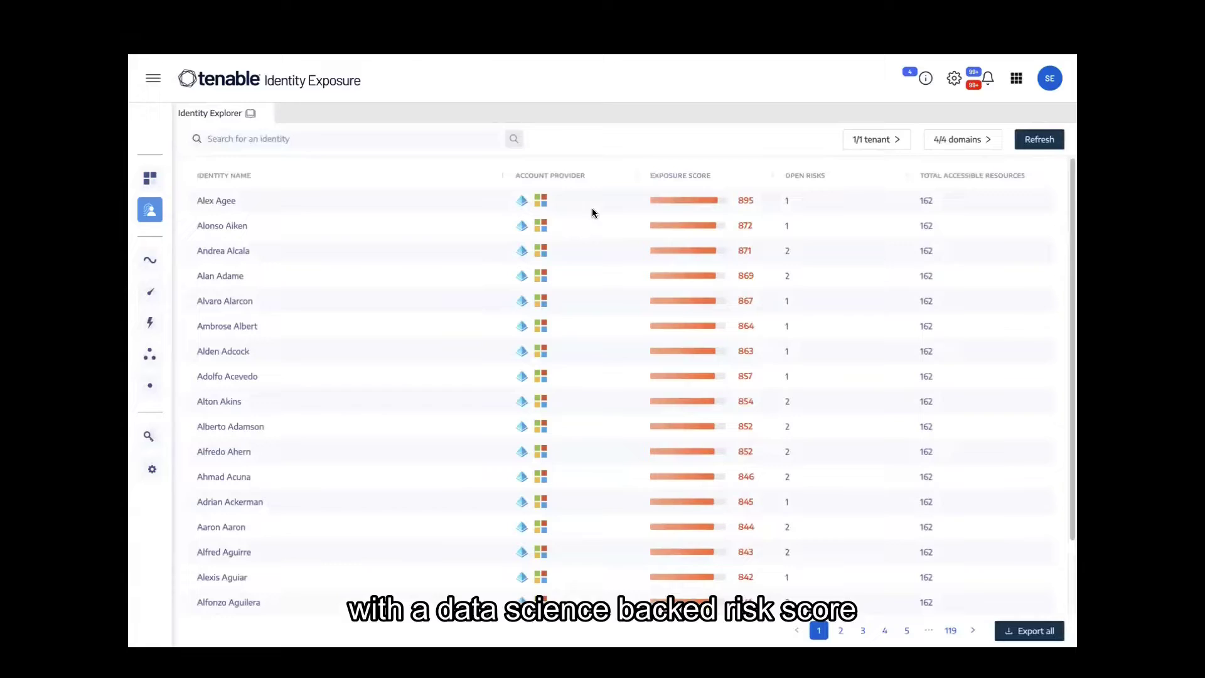
drag(738, 201, 751, 203)
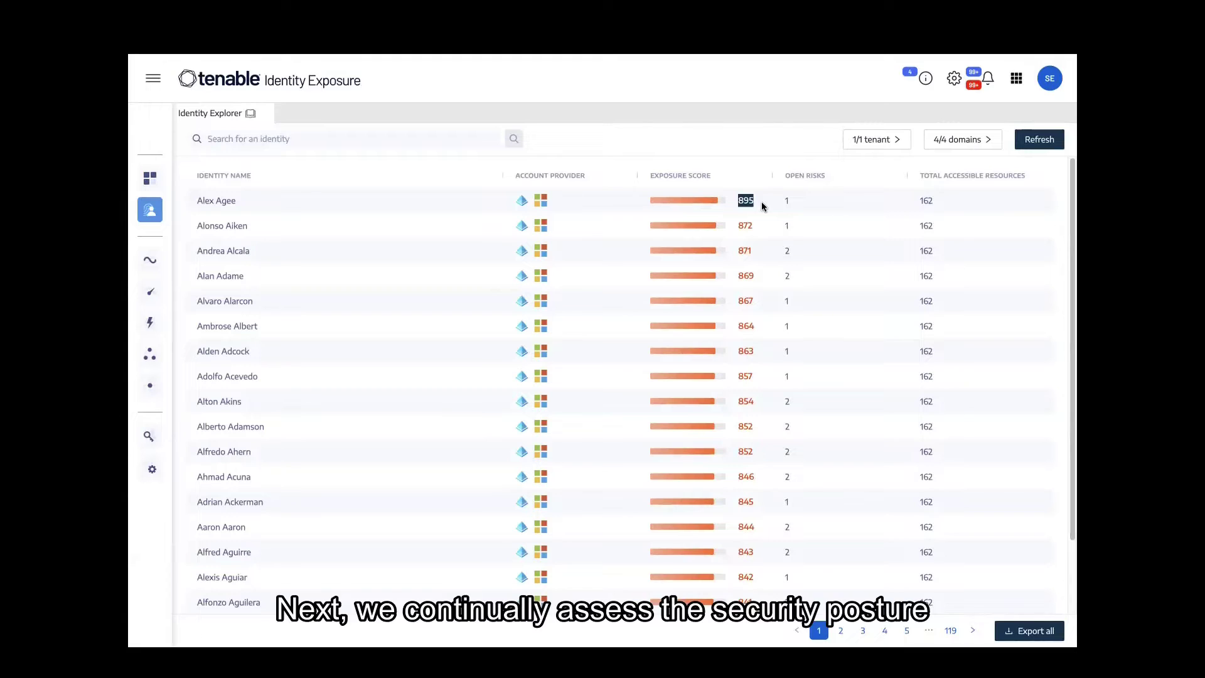
click(756, 202)
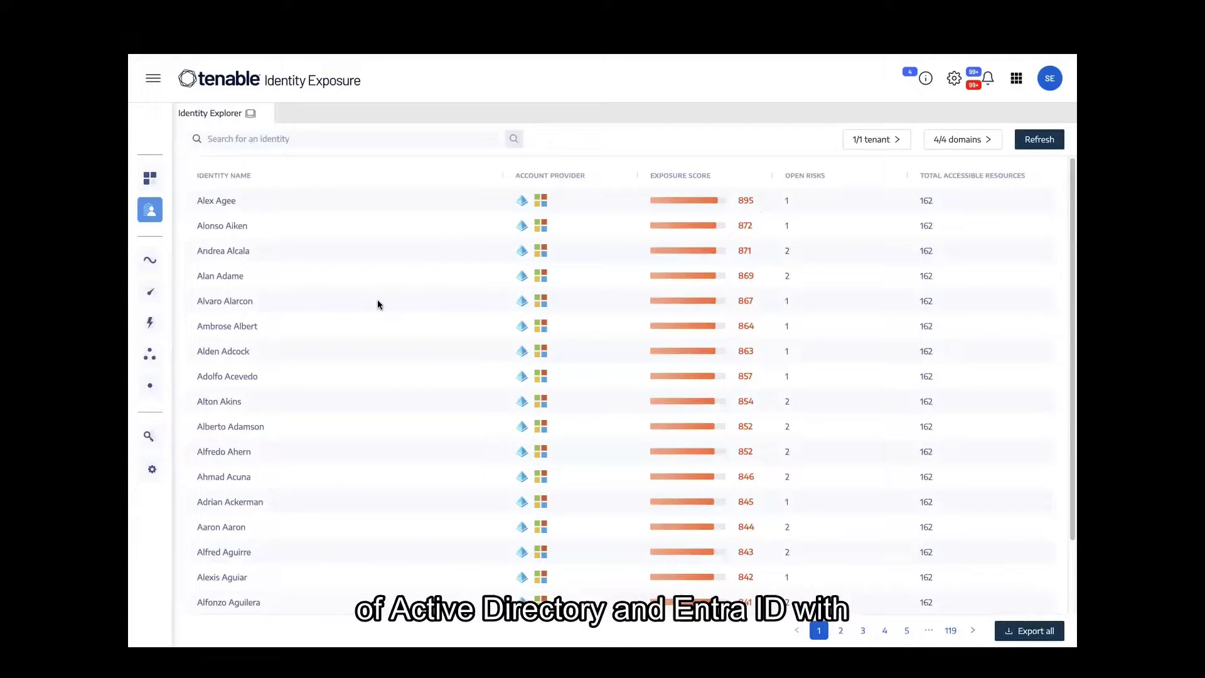
Review the Dangerous Kerberos Delegation recommendations, highlighting the delegation types to avoid
click(153, 294)
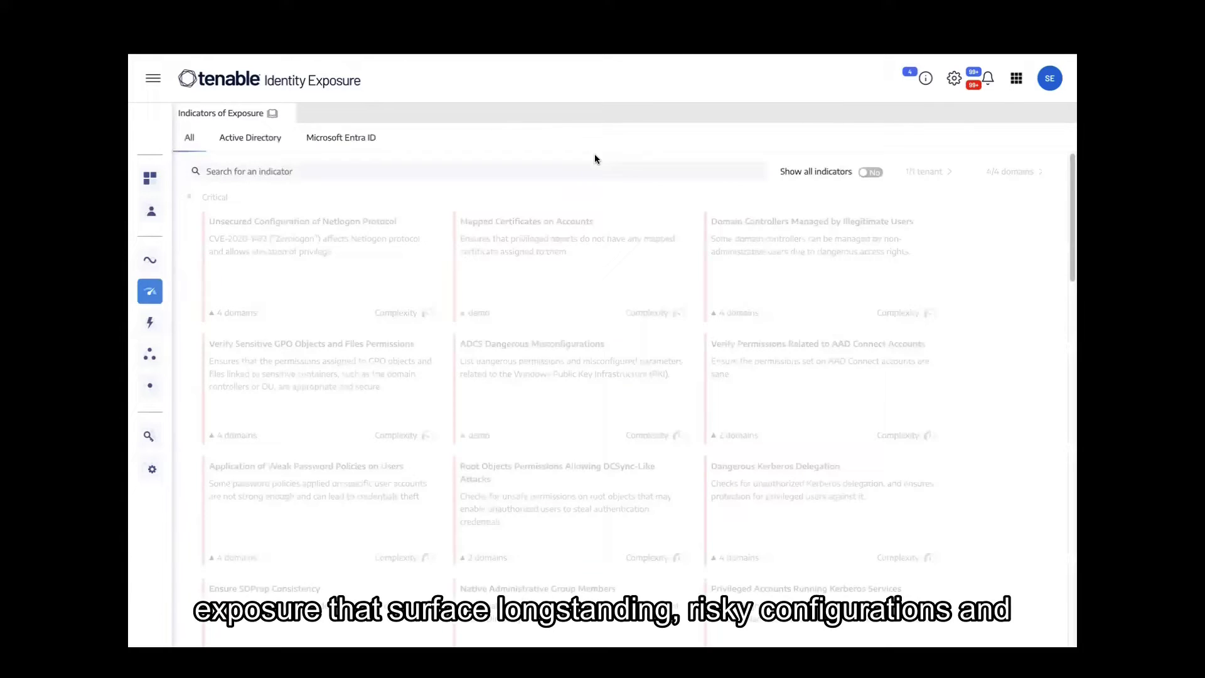
click(770, 479)
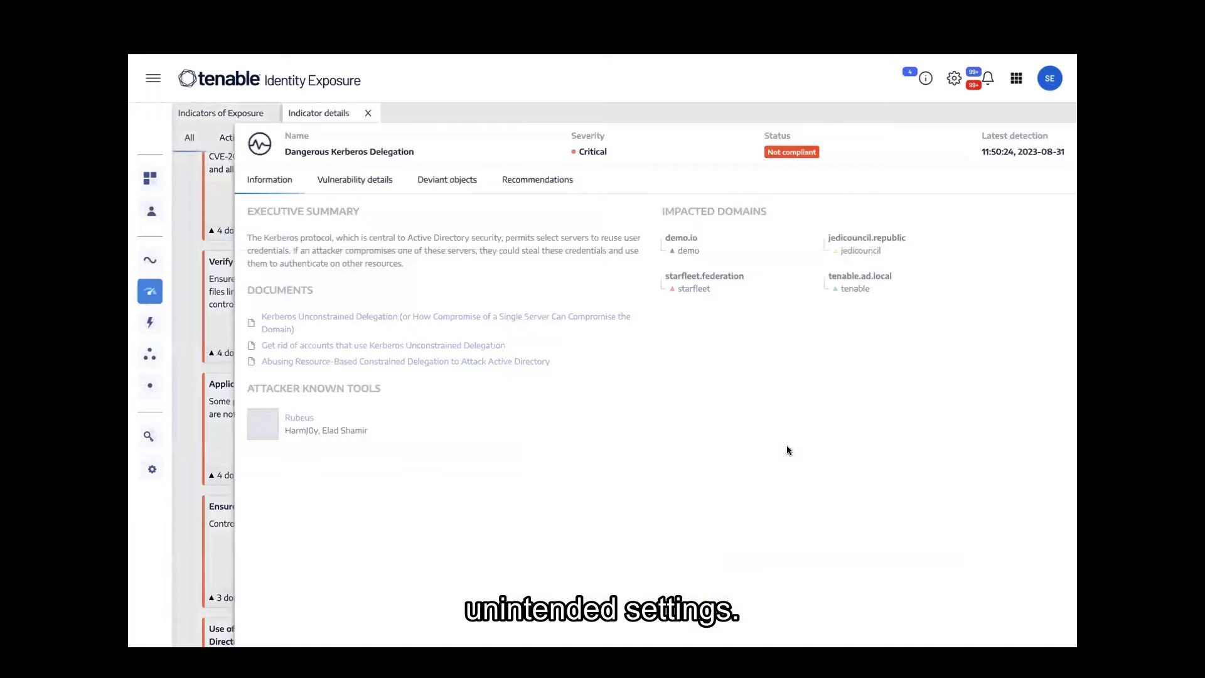
click(536, 180)
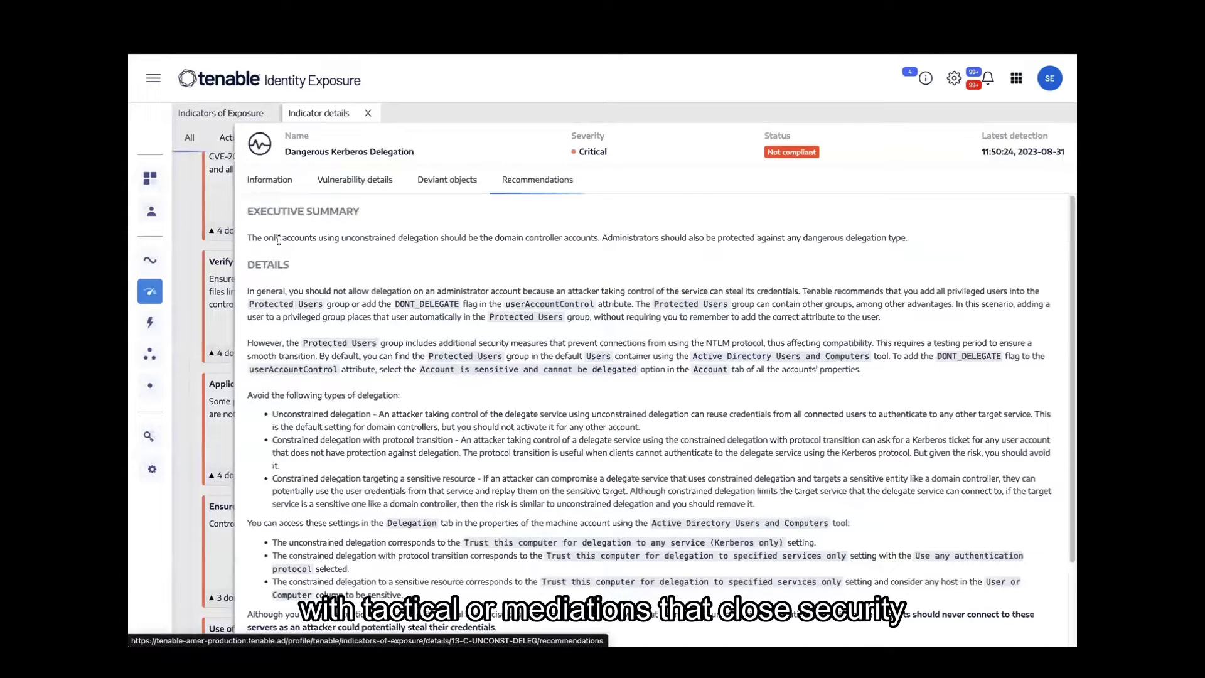
scroll(279, 240, down, 2)
scroll(279, 240, down, 1)
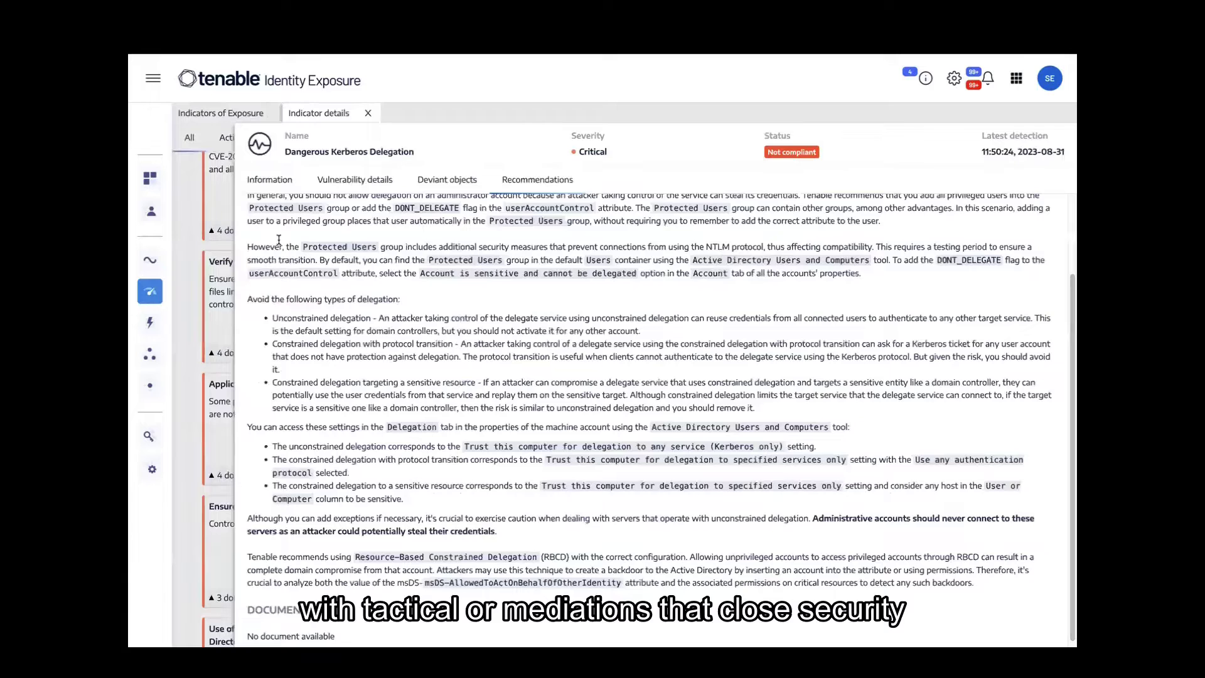
scroll(280, 239, down, 1)
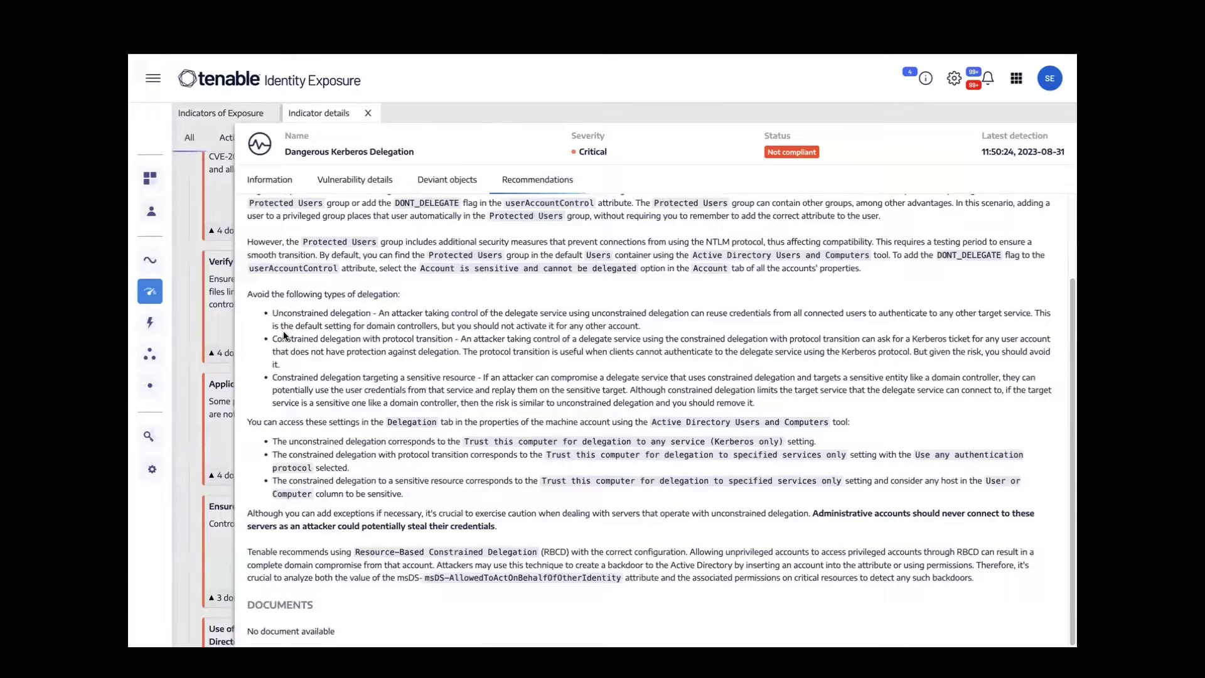
mouse_move(248, 293)
mouse_down()
mouse_move(321, 327)
mouse_move(337, 357)
mouse_up()
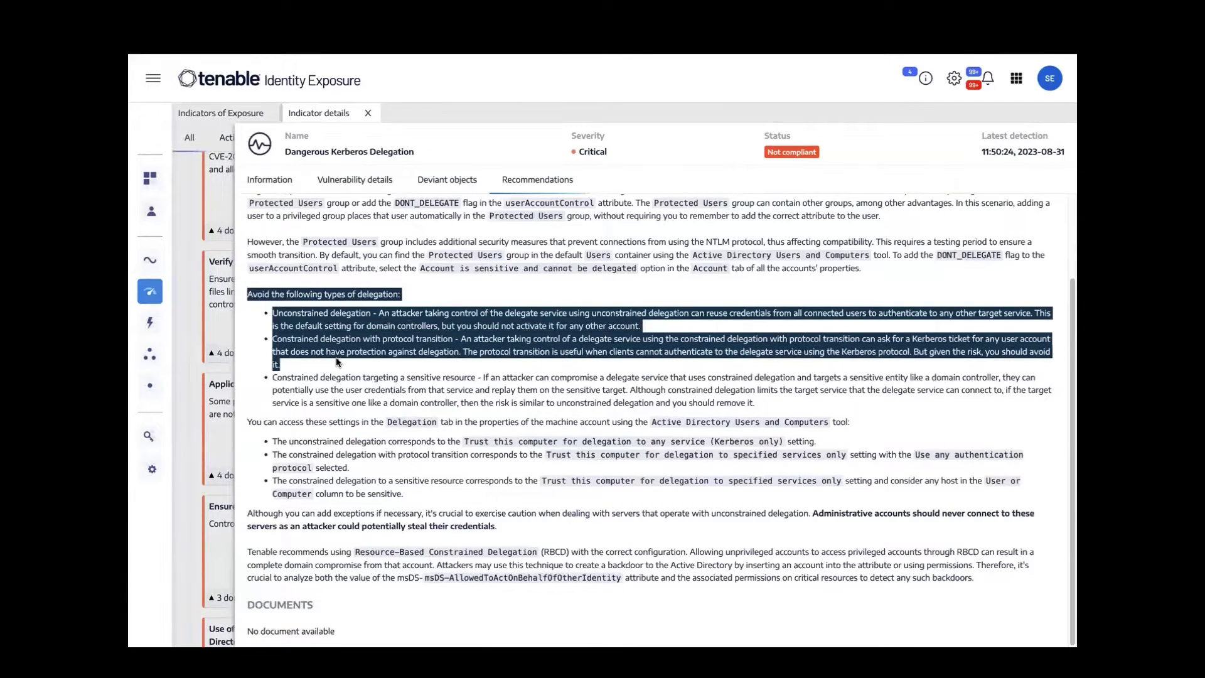
click(178, 306)
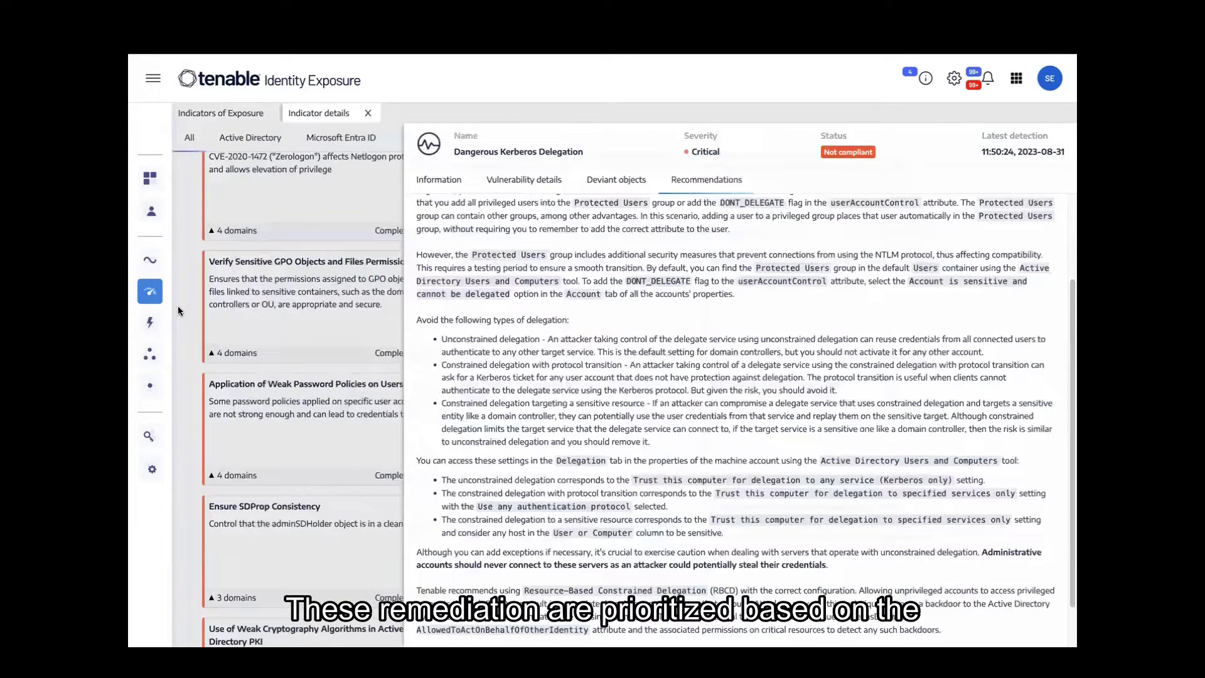
scroll(178, 306, down, 3)
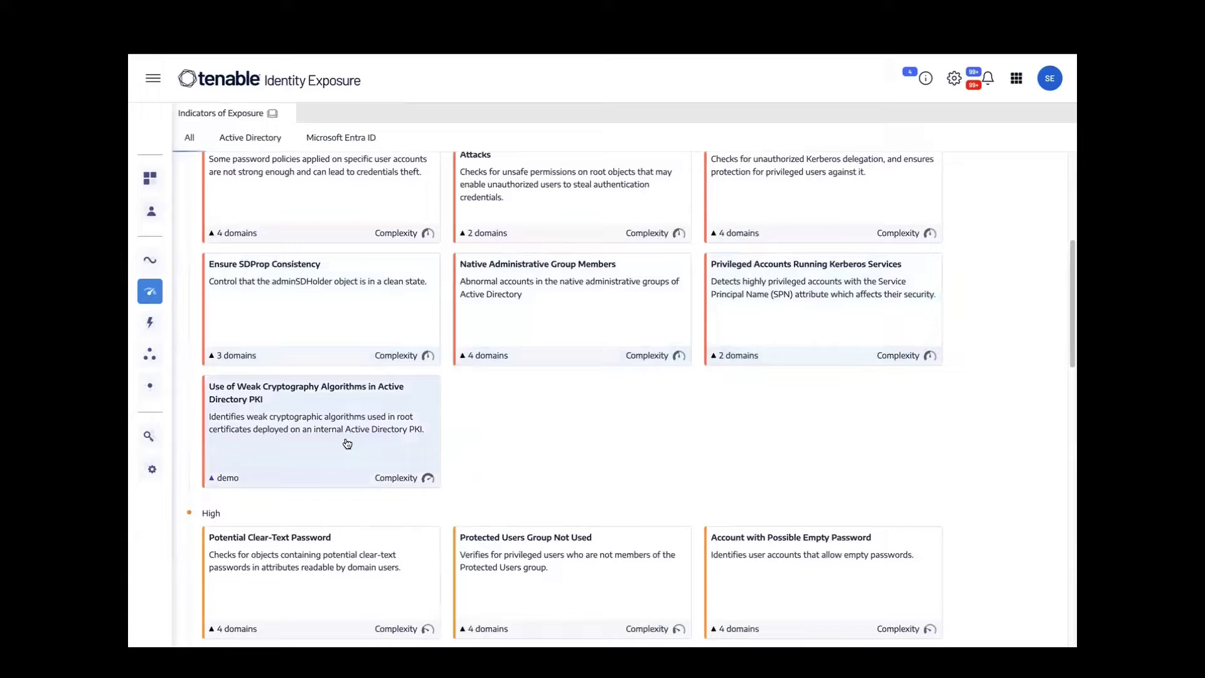
scroll(332, 534, down, 2)
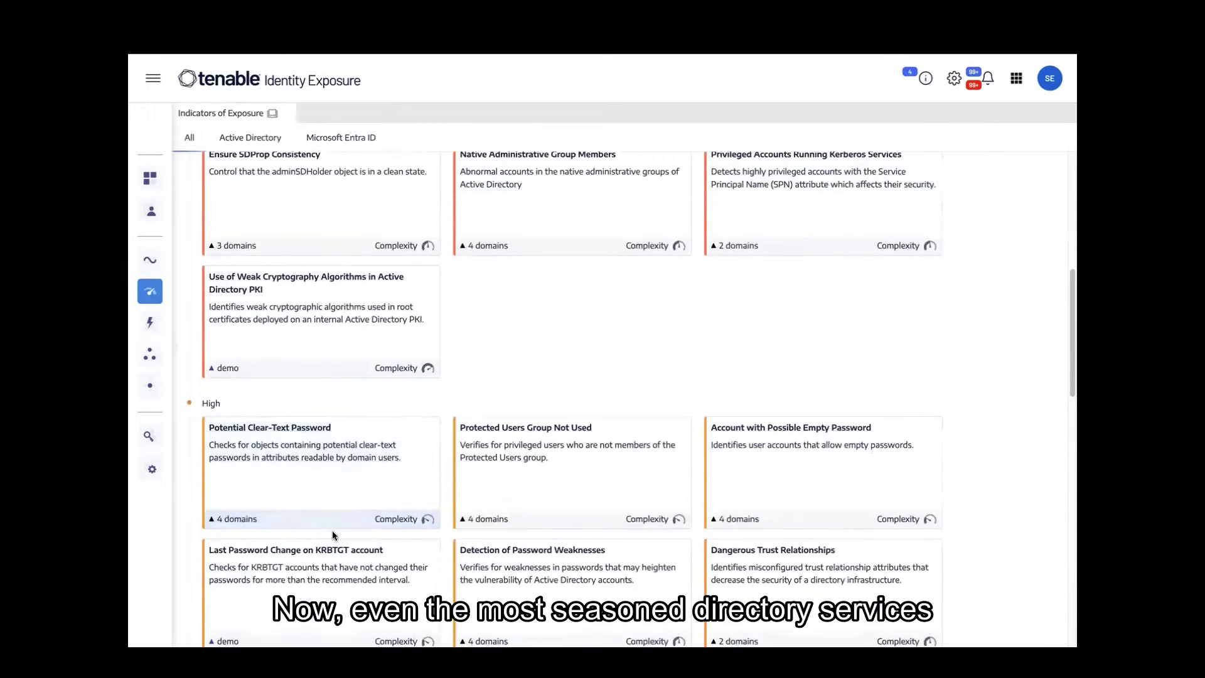
Graph SideDoorUser's tenable-domain attack path to Tier 0 assets, then zoom out
click(150, 386)
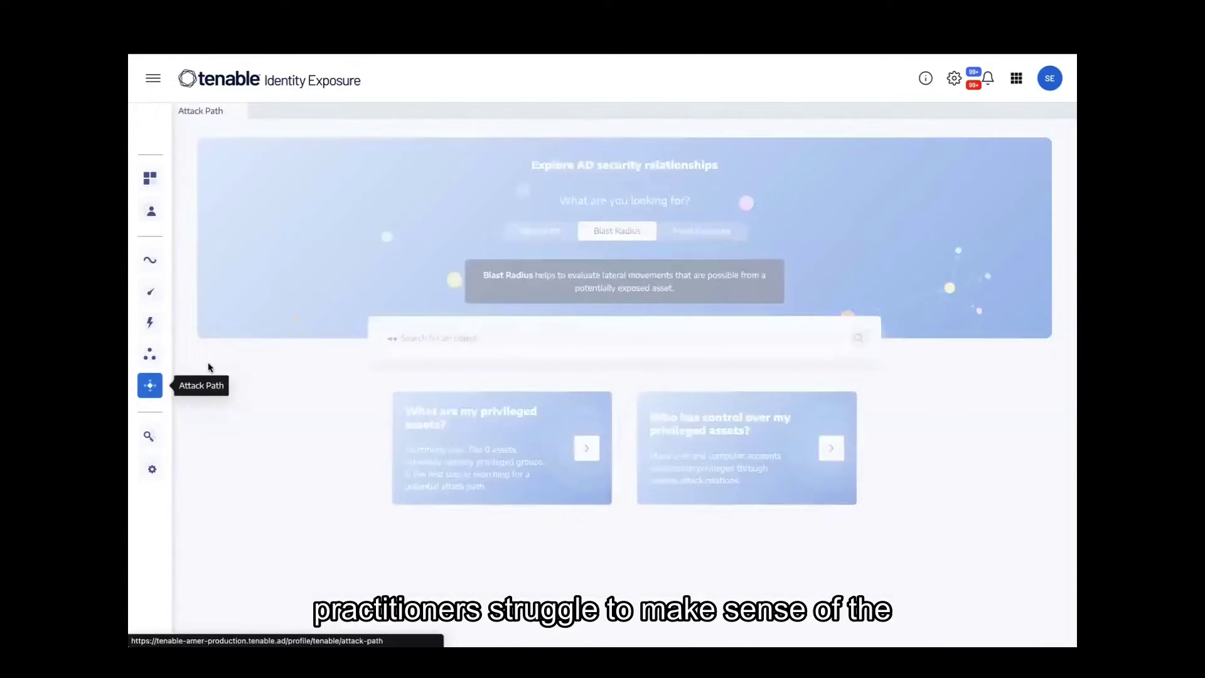
click(746, 448)
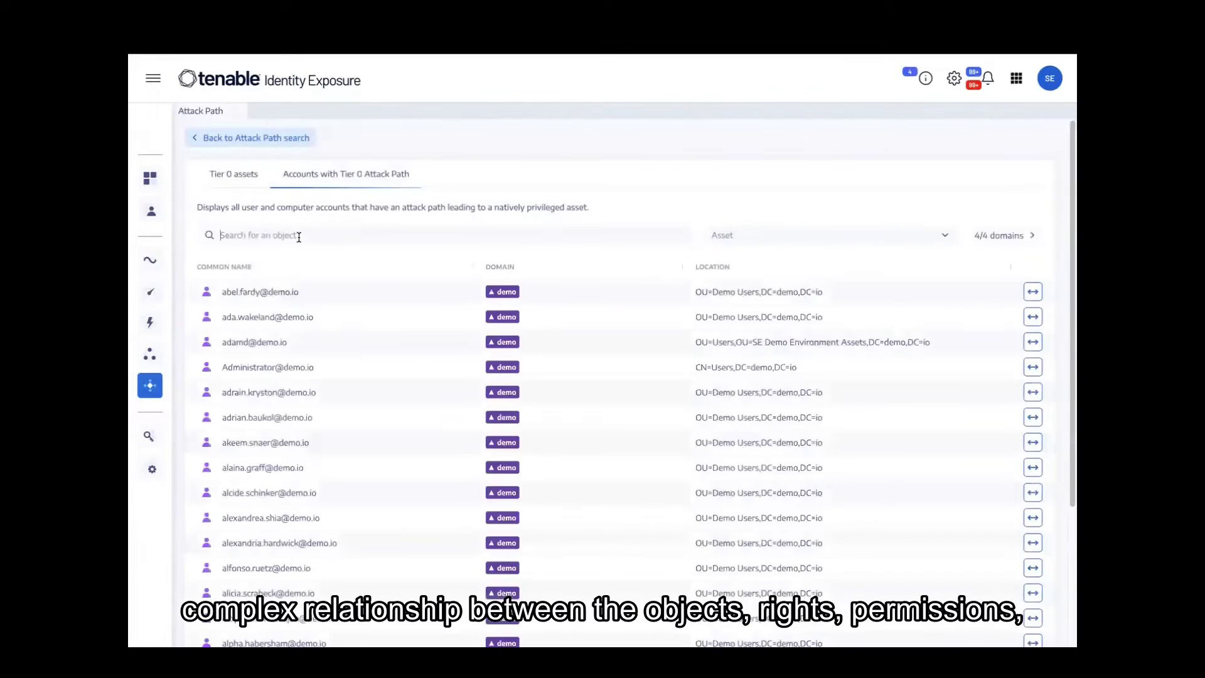
text(sidedor)
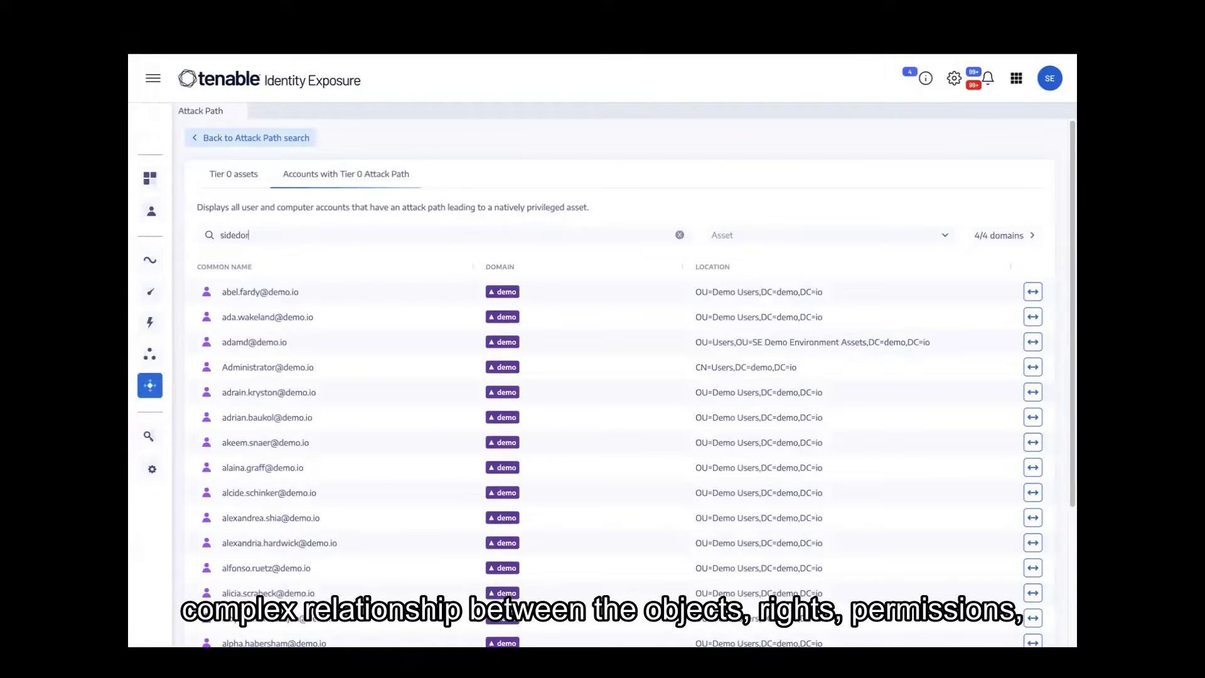
key(BackSpace)
text(oruser)
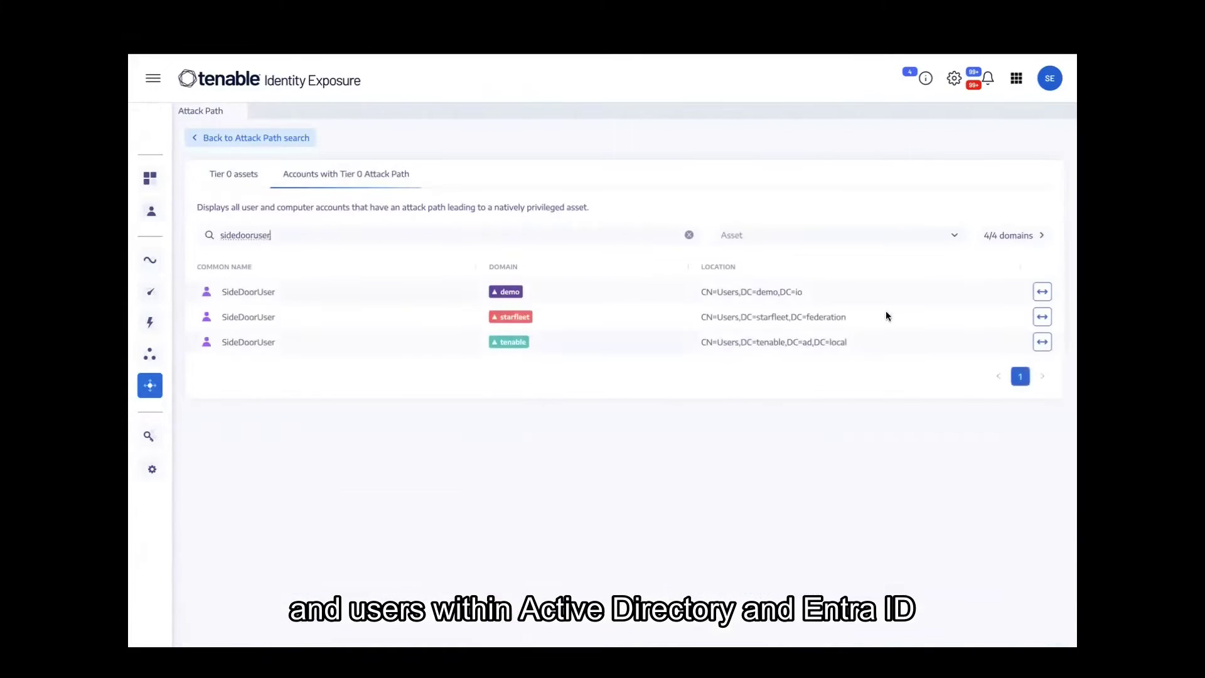
click(1043, 342)
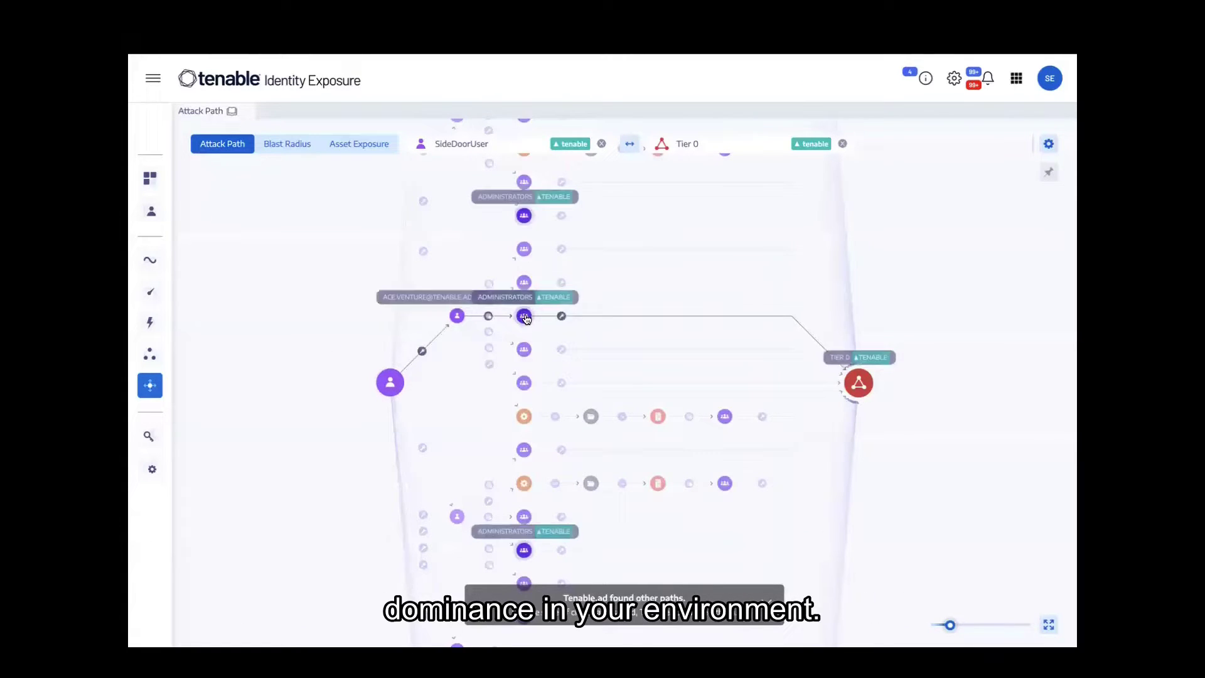
scroll(526, 319, up, 3)
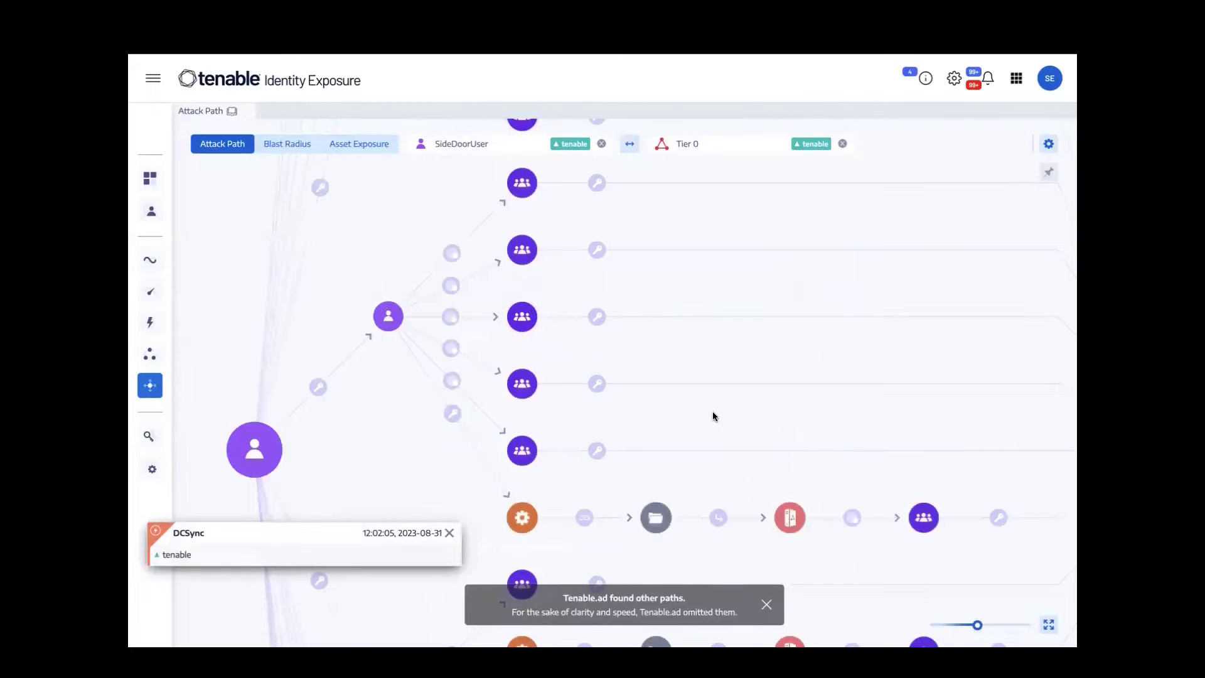
drag(975, 624, 951, 625)
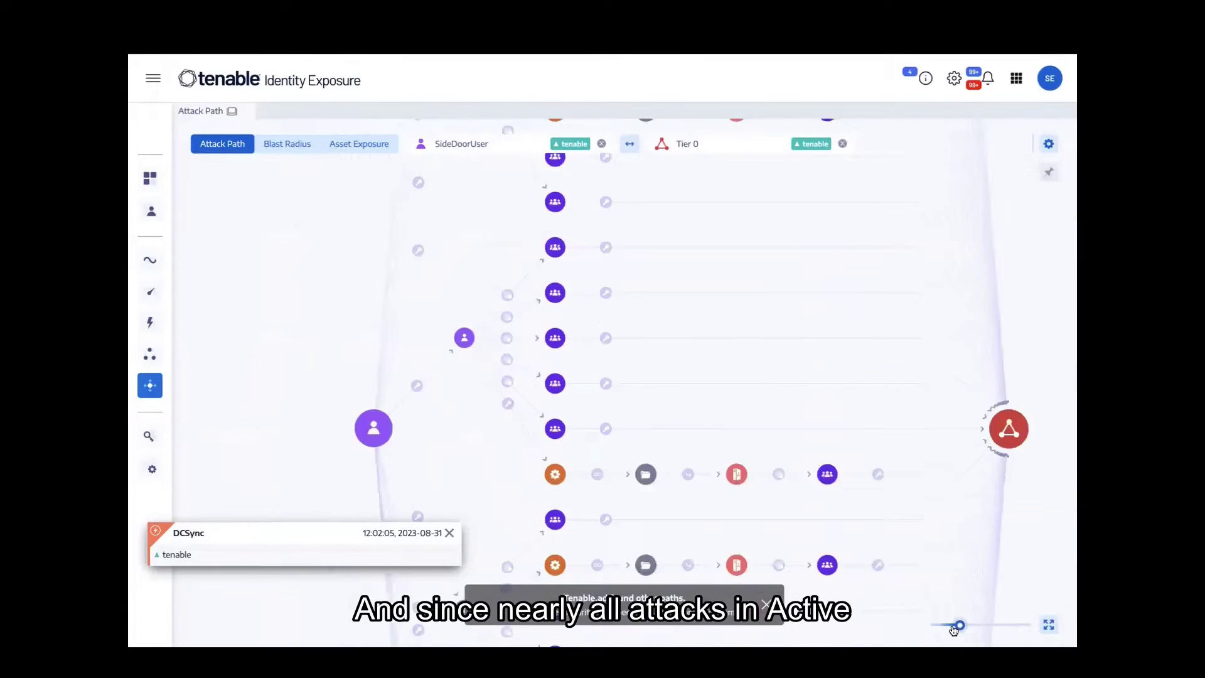
Expand a tenable-domain DCSync incident and highlight its MITRE ATT&CK technique T1003.006
click(149, 322)
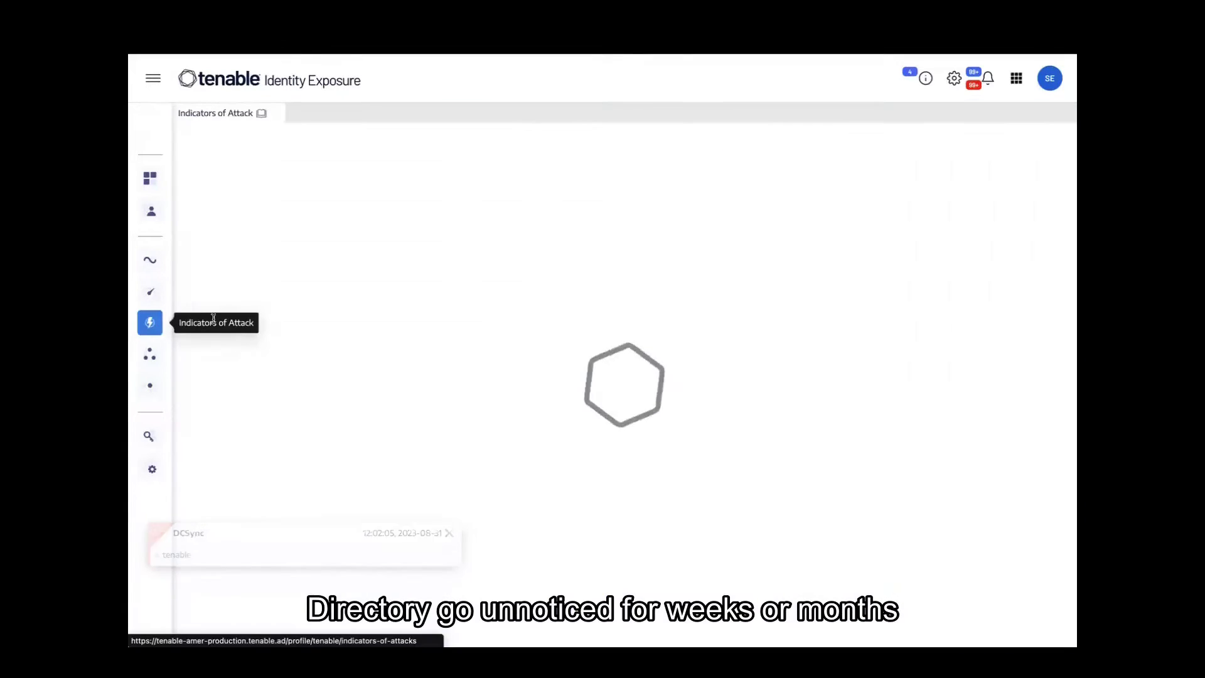
click(229, 475)
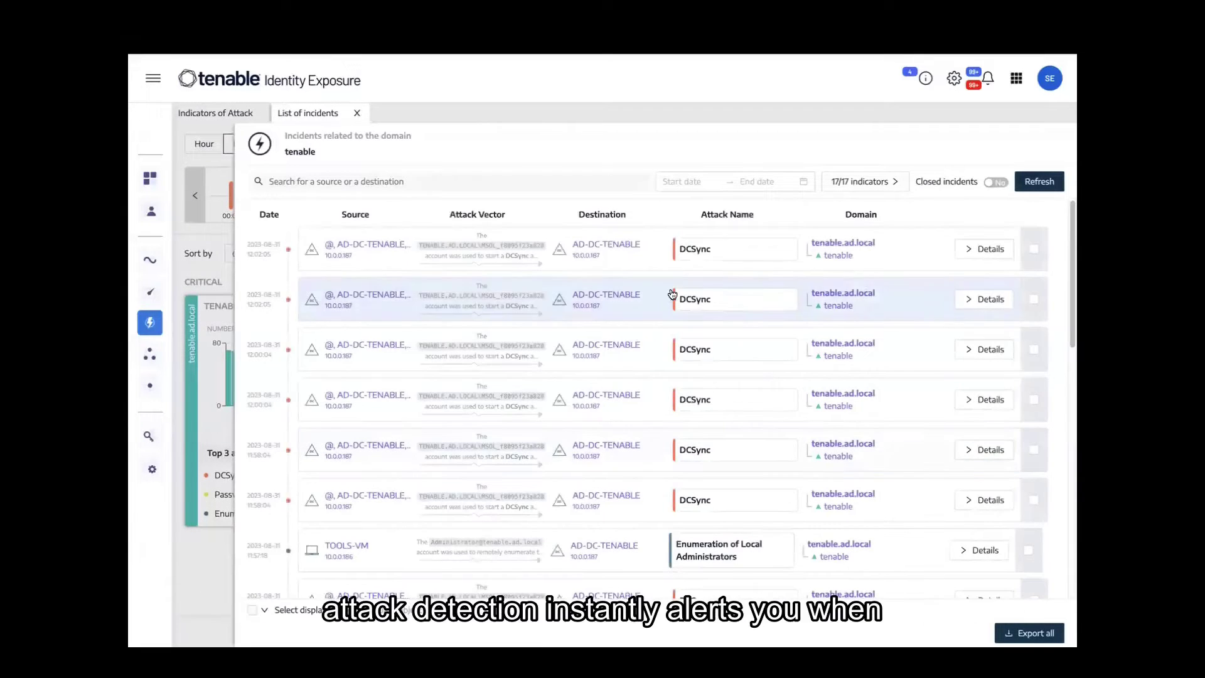
click(667, 315)
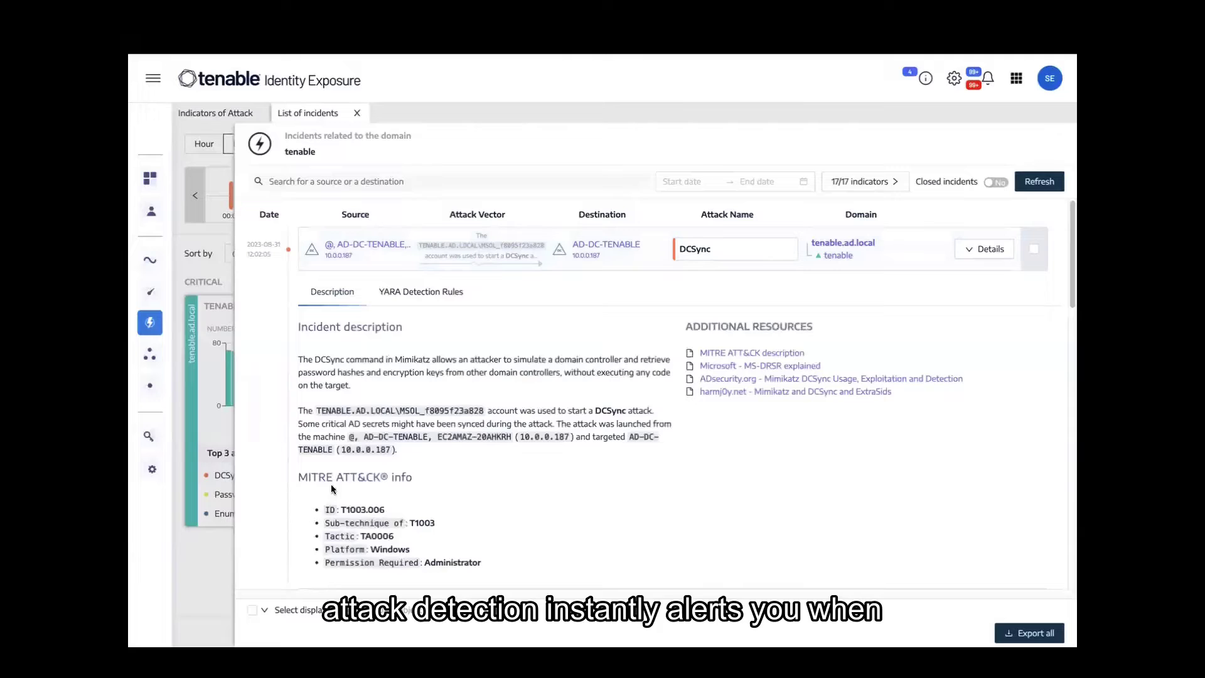
drag(295, 478, 414, 476)
drag(324, 509, 386, 509)
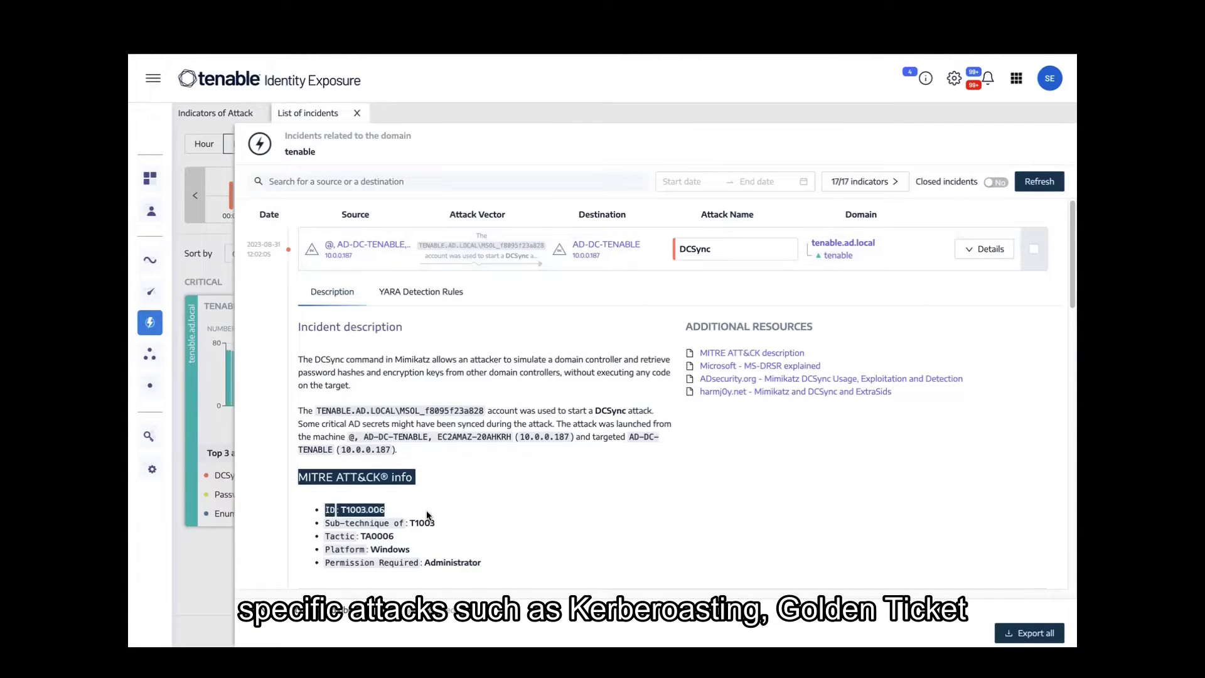
click(661, 461)
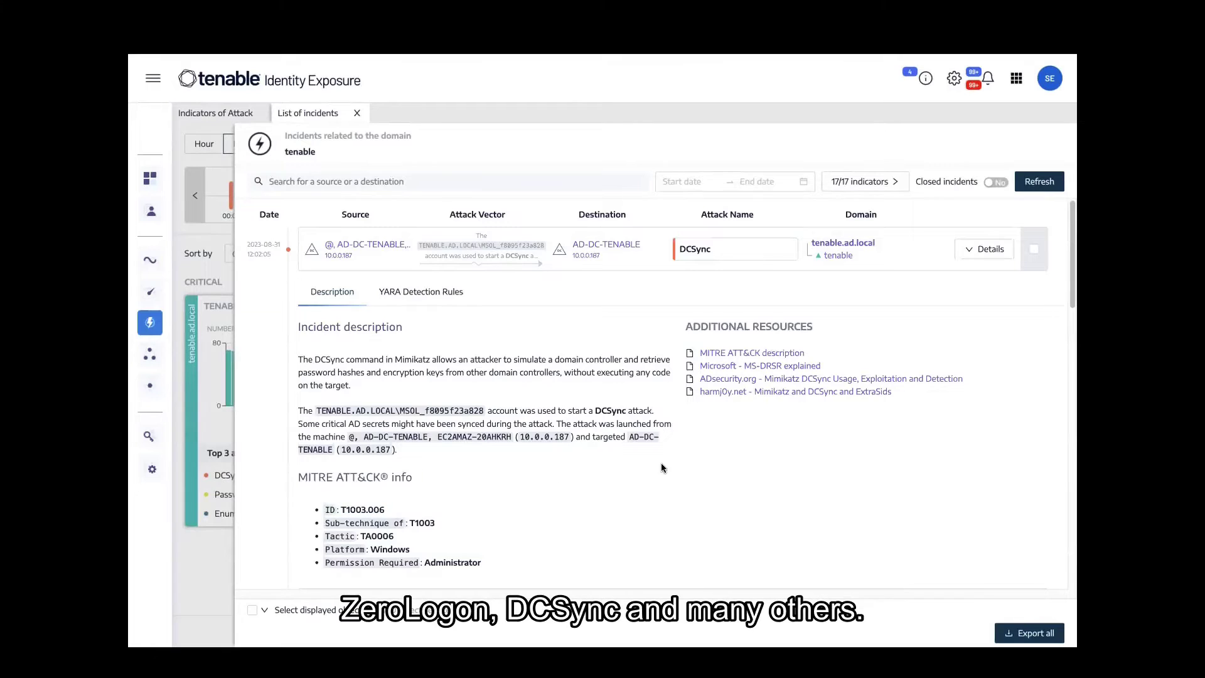